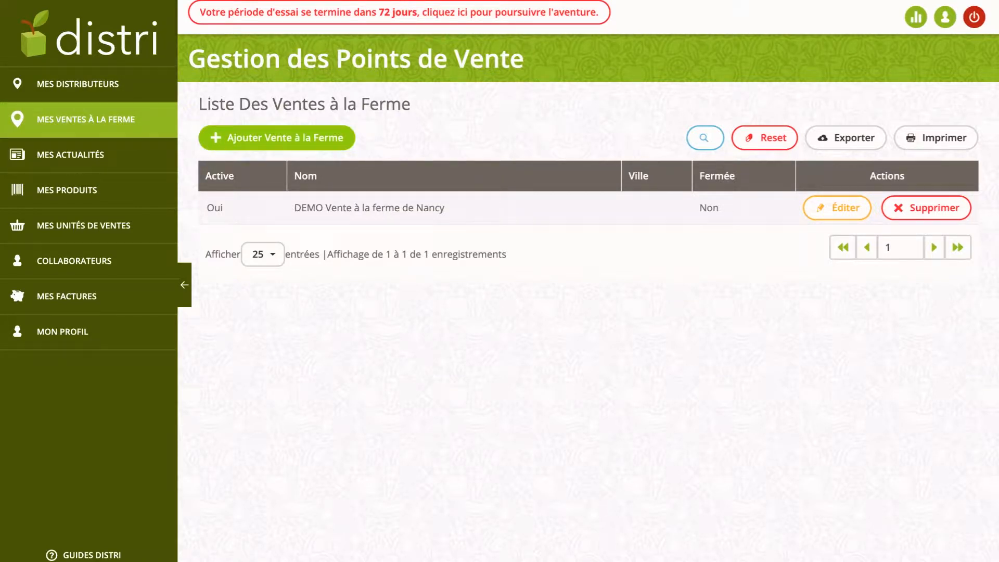
Start a new farm-sale point named 'La petite ferme d'ici'.
click(276, 138)
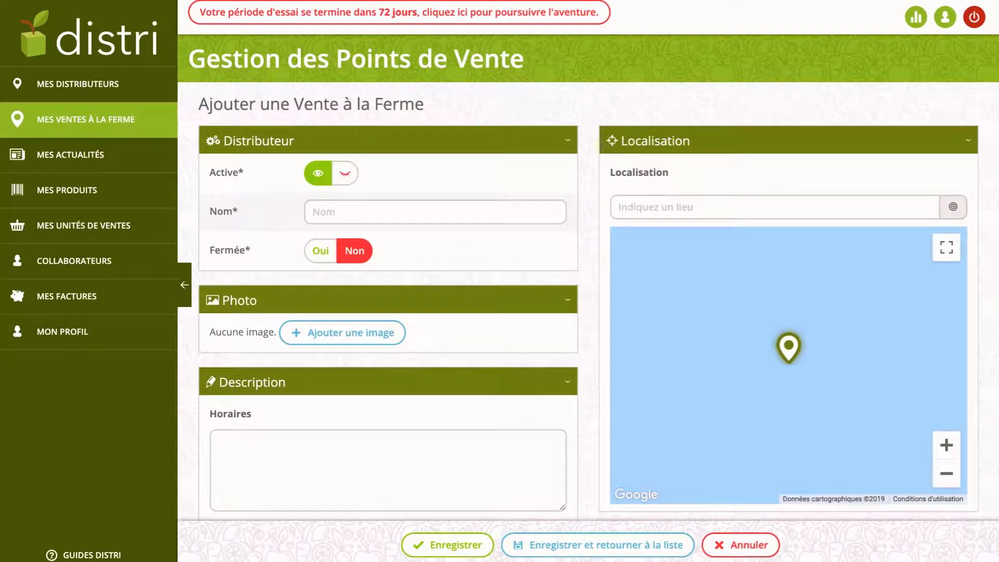
click(435, 212)
text(La)
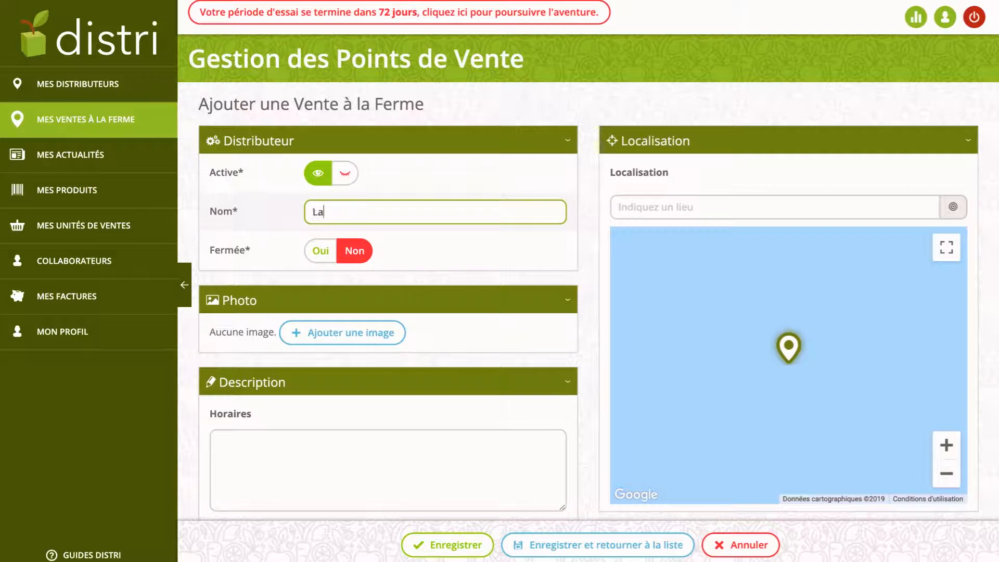
text( petite ferme d'ici)
click(589, 232)
Switch the point's Active setting off and leave Fermée on Non.
scroll(589, 233, down, 1)
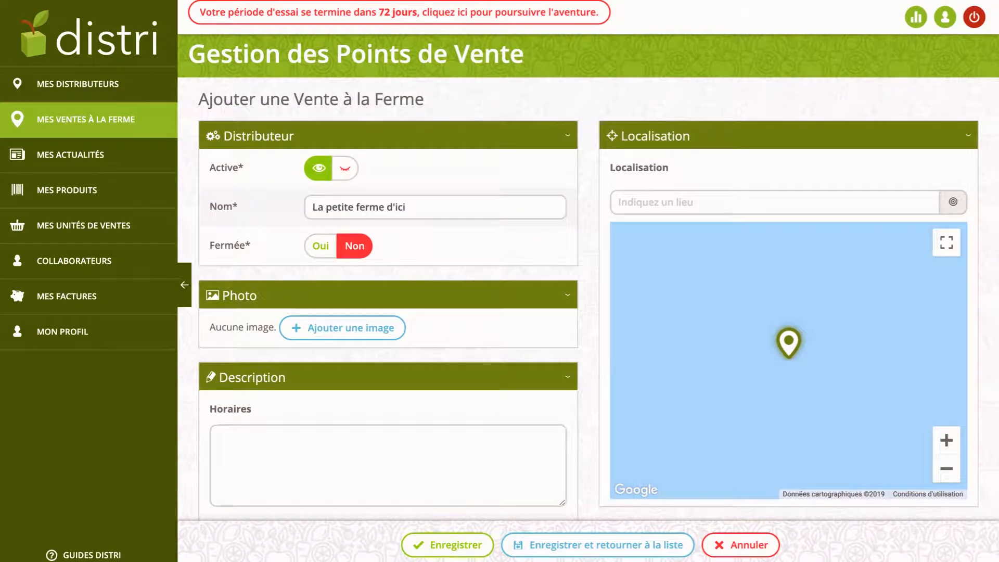
click(346, 168)
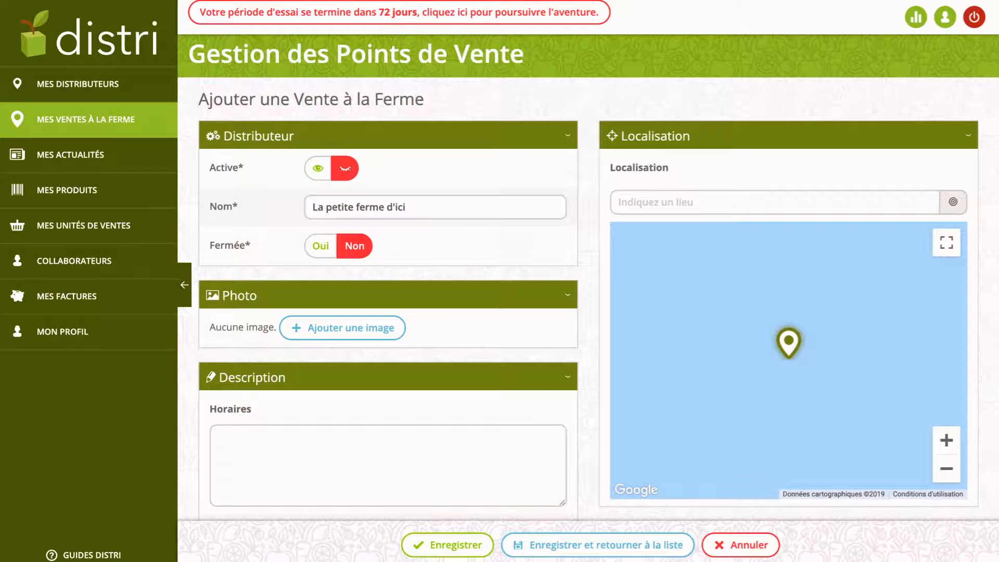
scroll(588, 281, down, 1)
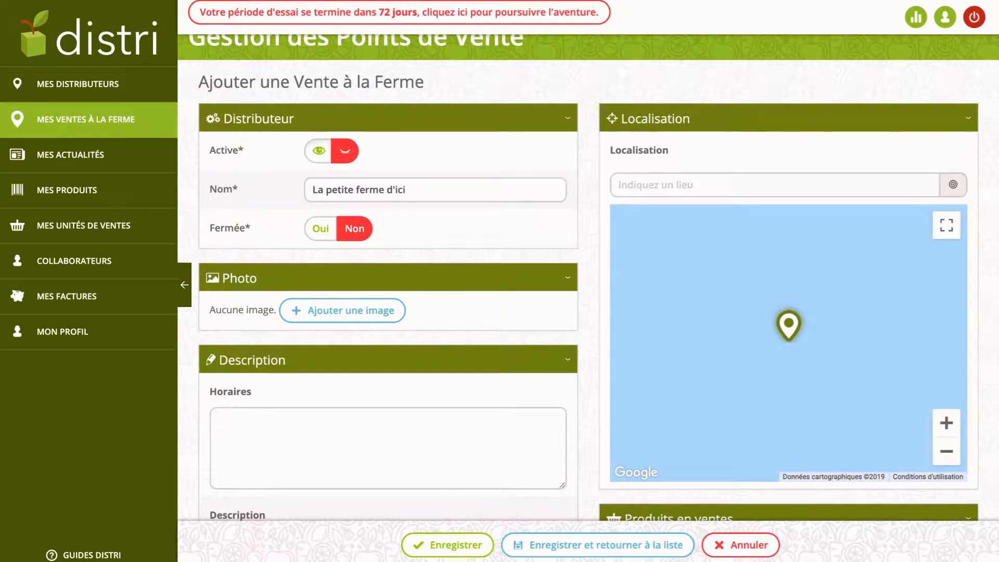
click(318, 151)
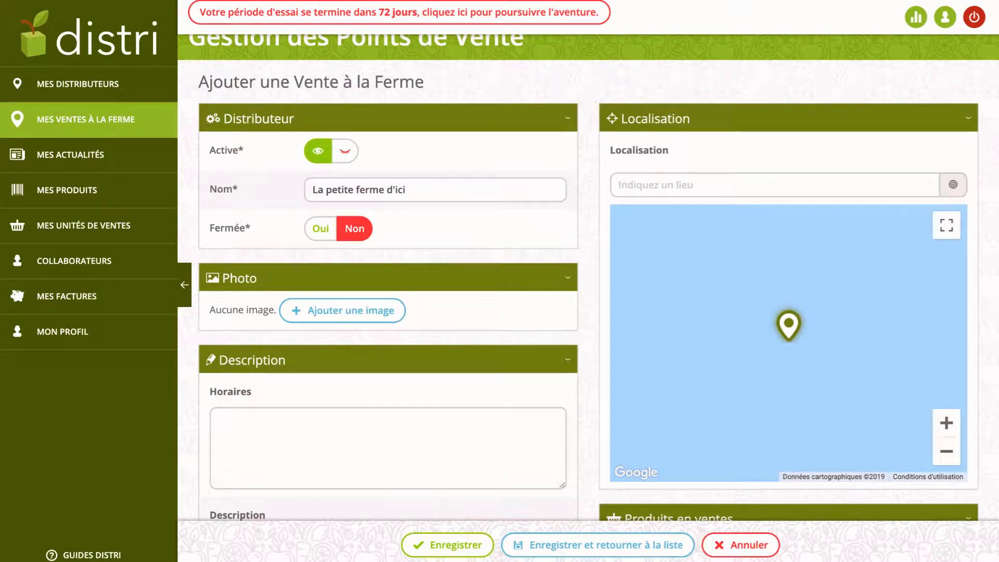
click(321, 228)
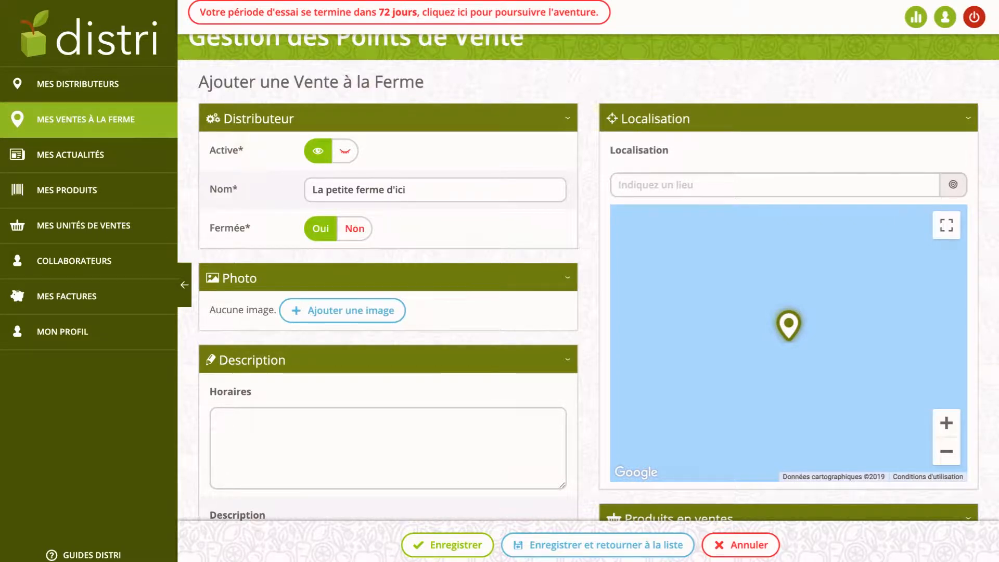
click(354, 229)
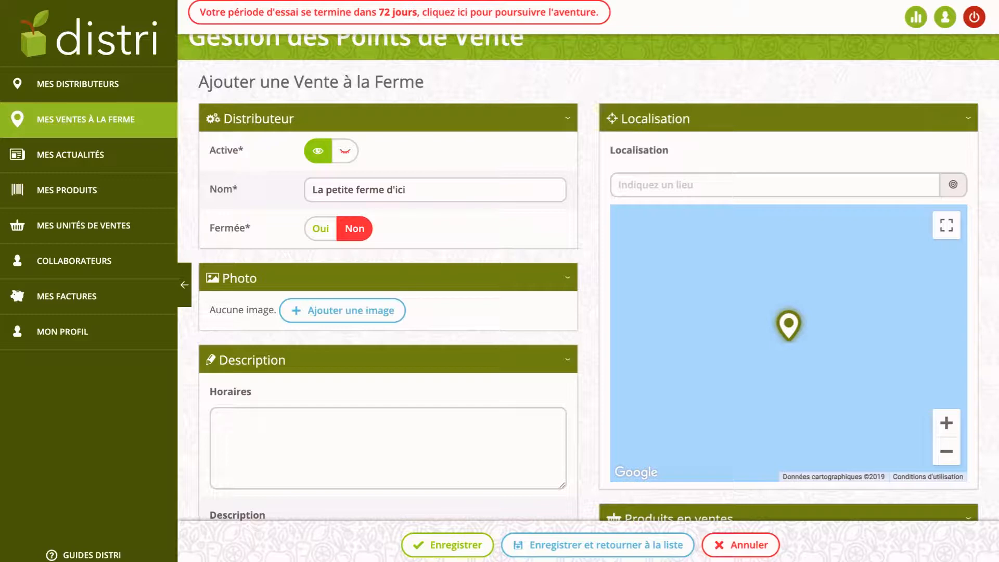
scroll(589, 277, down, 1)
scroll(588, 277, up, 2)
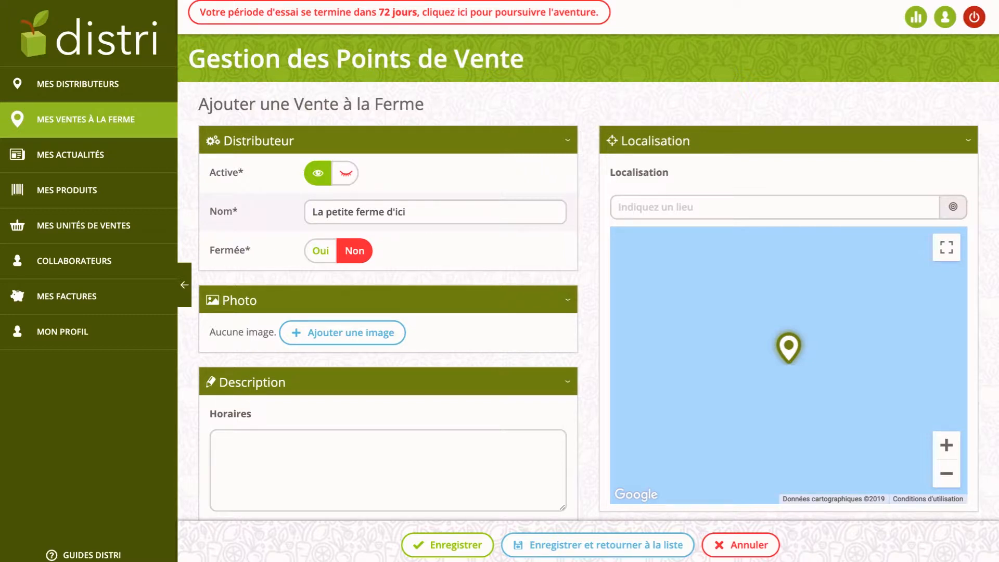
click(346, 173)
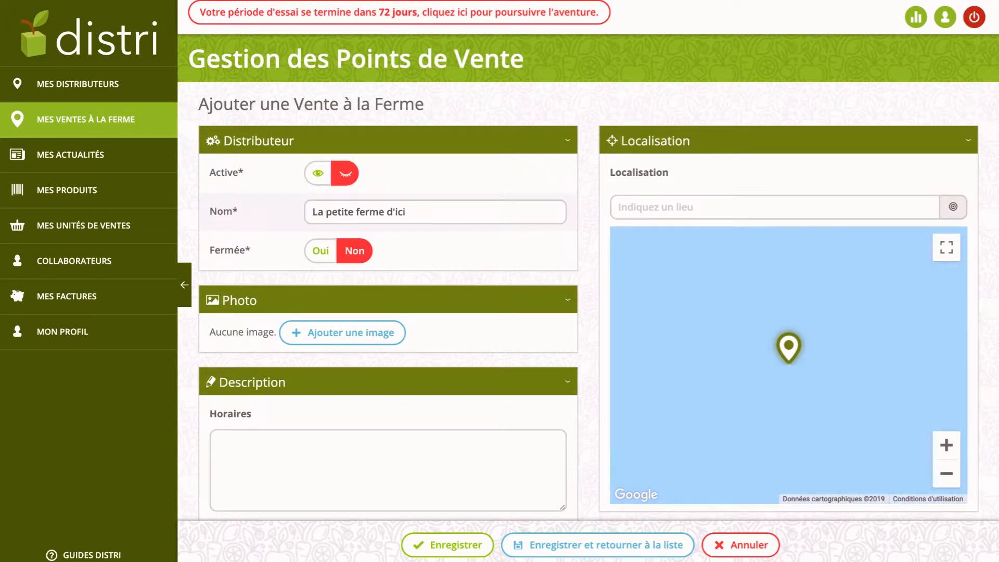
Enter the address 'rue decle le hamel', choose the Le Hamel suggestion and zoom the map out three levels.
click(774, 207)
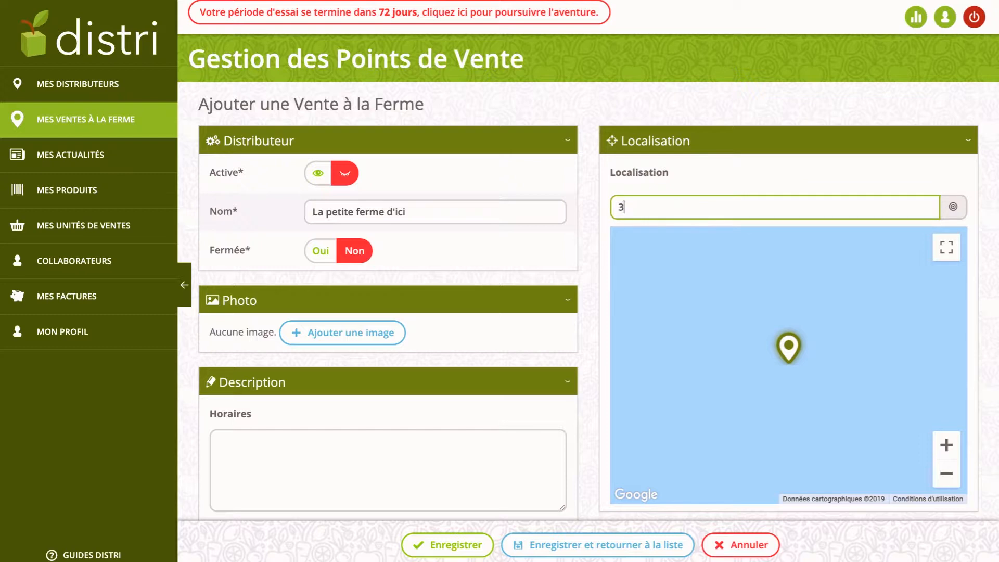
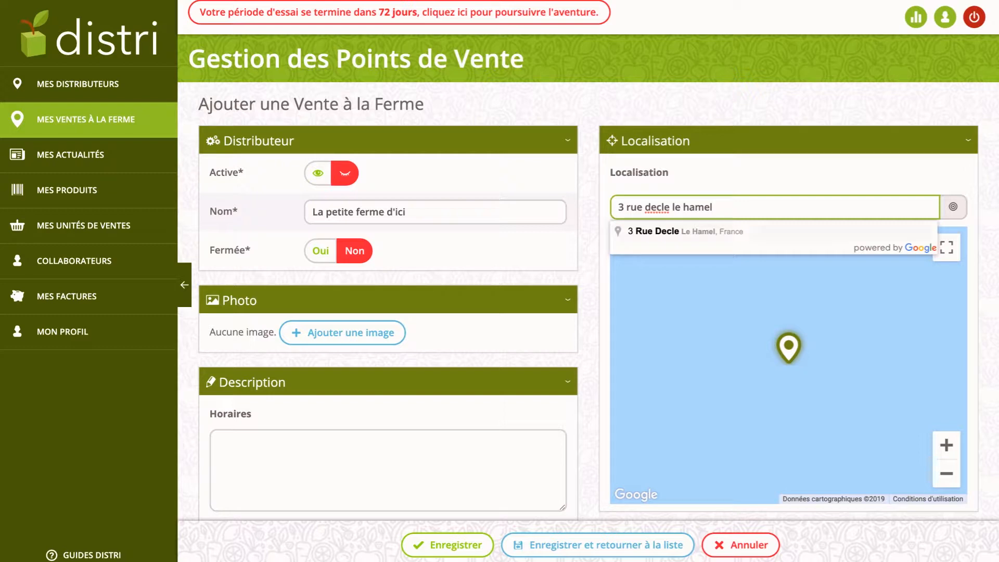
click(686, 231)
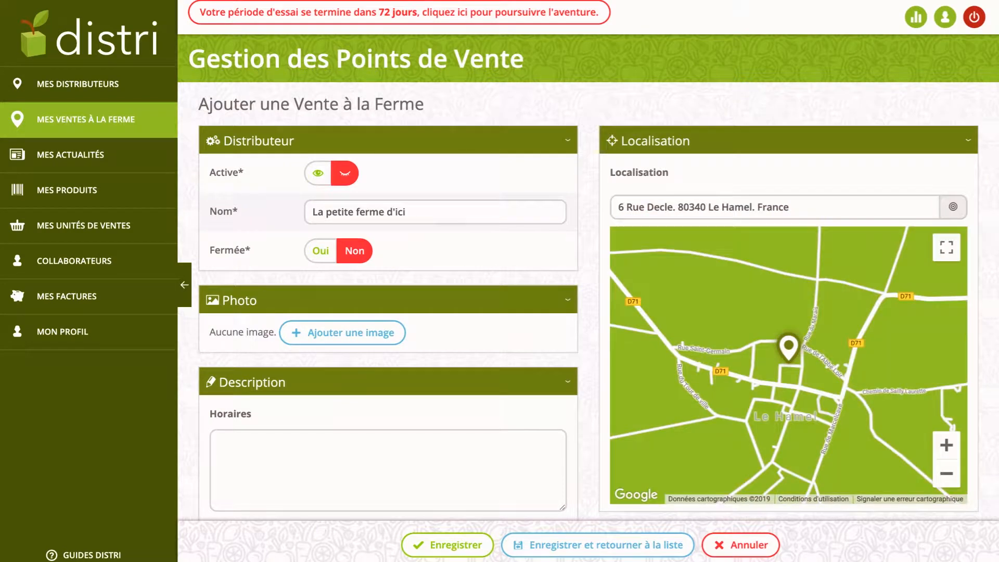
click(947, 474)
click(947, 474)
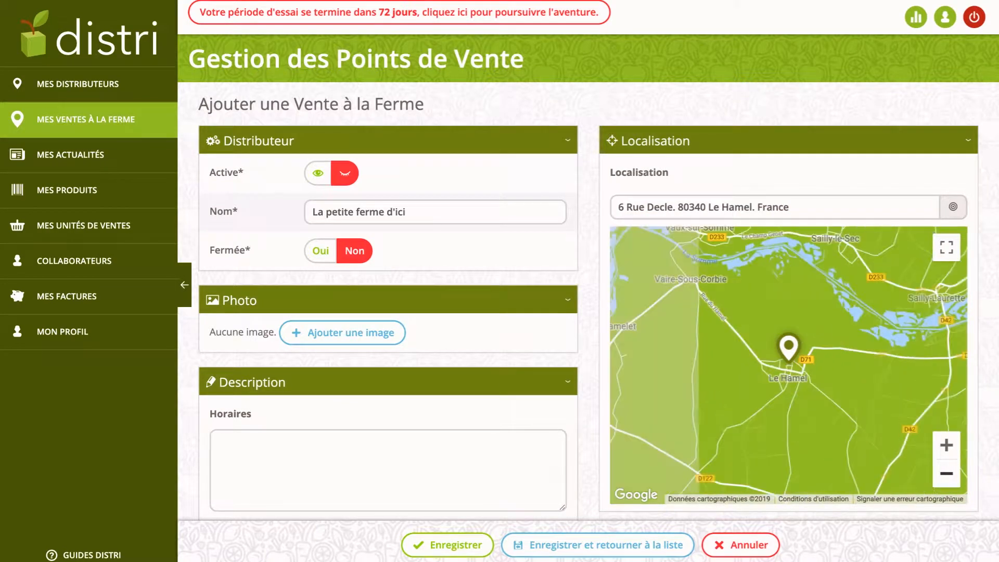
click(947, 473)
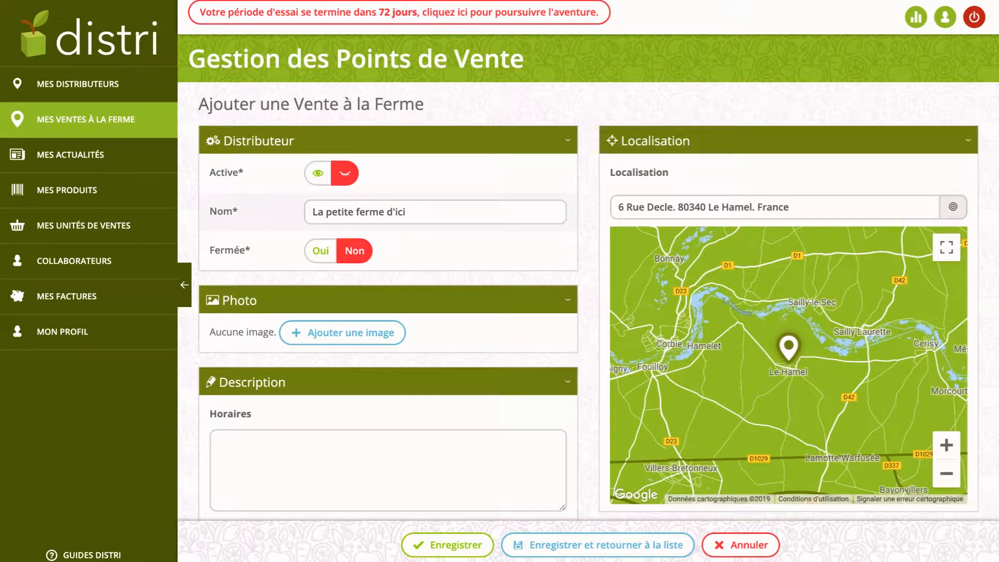
scroll(343, 226, down, 2)
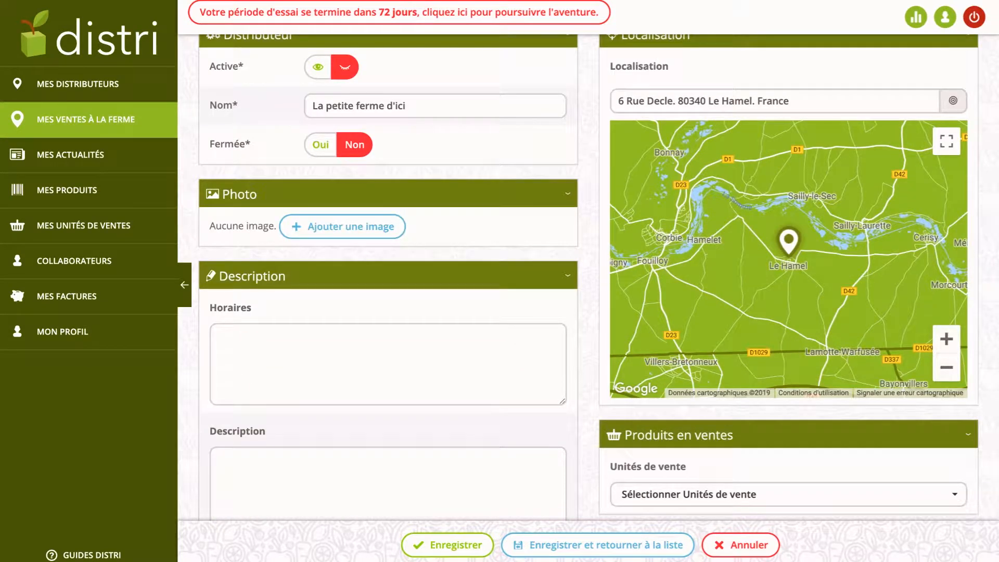
scroll(589, 278, down, 1)
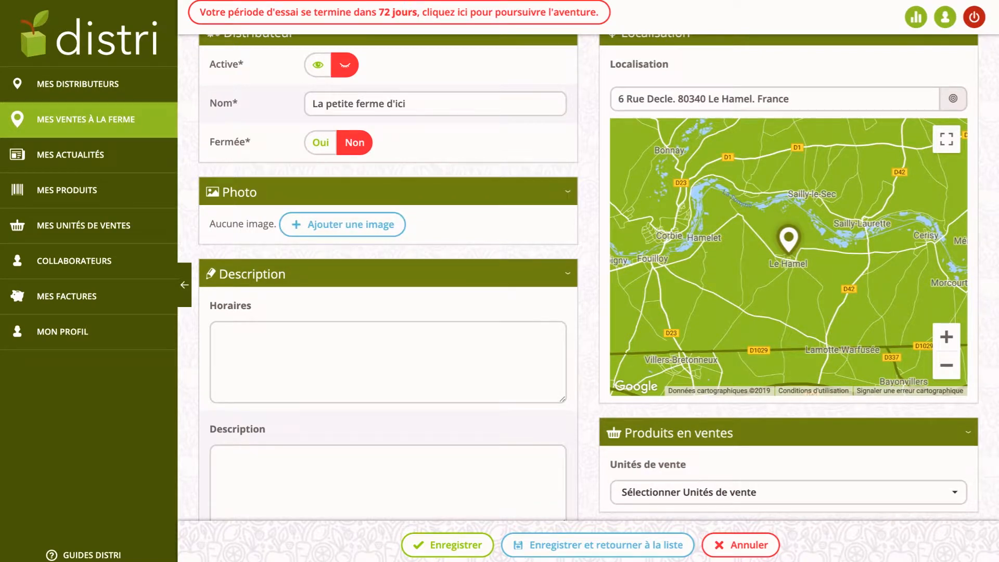
scroll(588, 279, up, 1)
scroll(589, 278, down, 2)
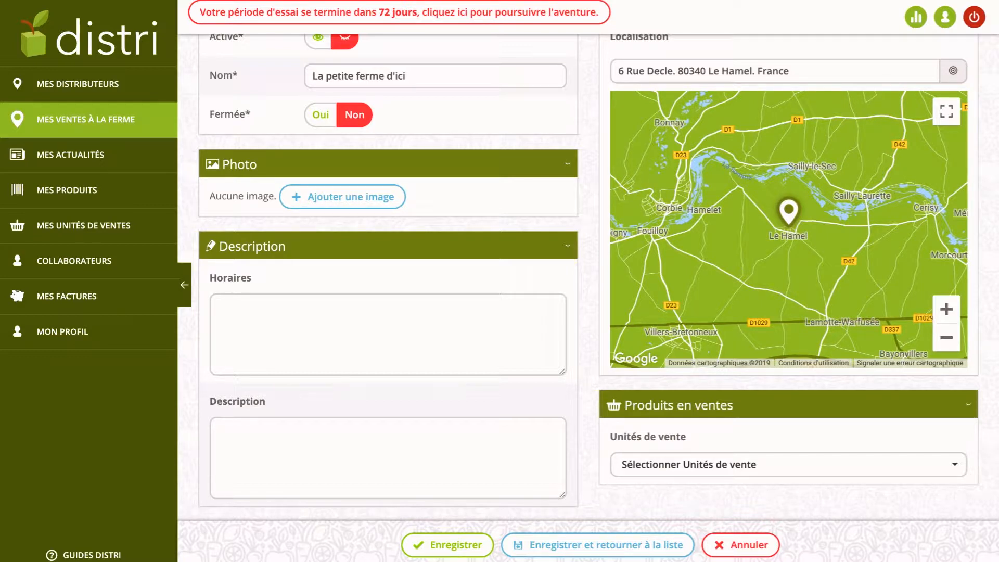
Enter opening hours 'Ouvert de 14h à 18h du lundi au samedi.' and leave the description empty.
click(218, 309)
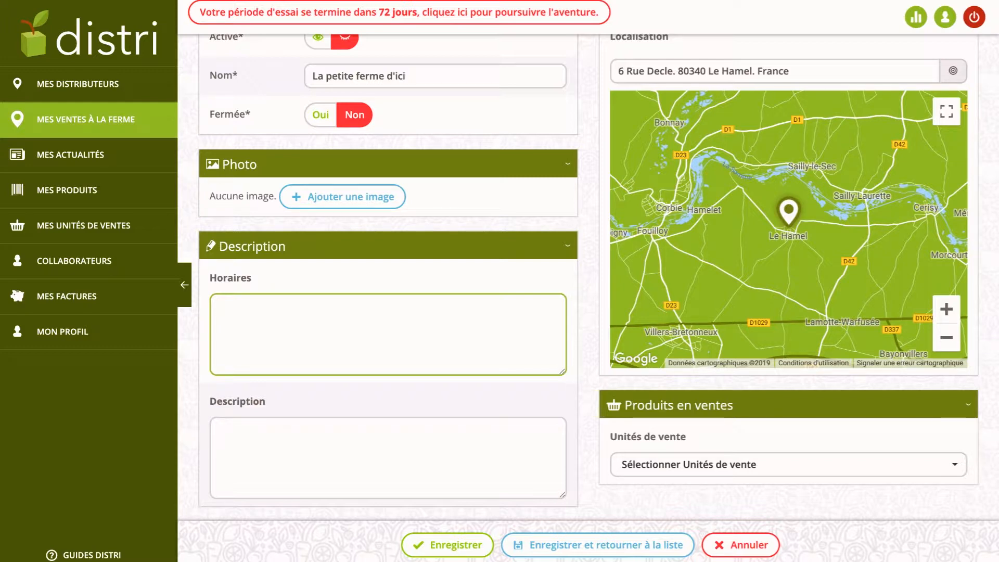
text(D)
key(BackSpace)
text(Ouvert du)
key(BackSpace)
text(e 14h)
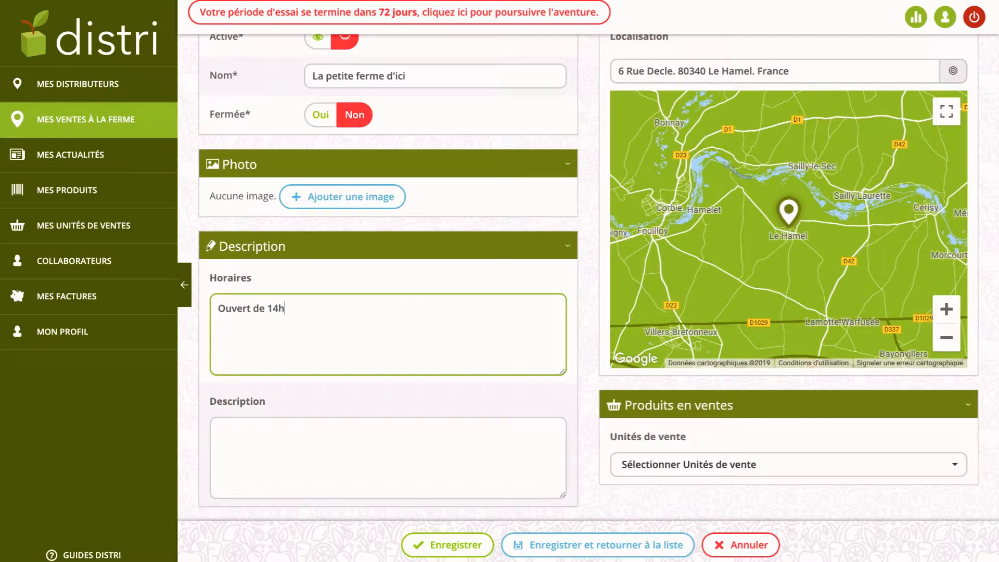
text( à 18h du lundi au samedi.)
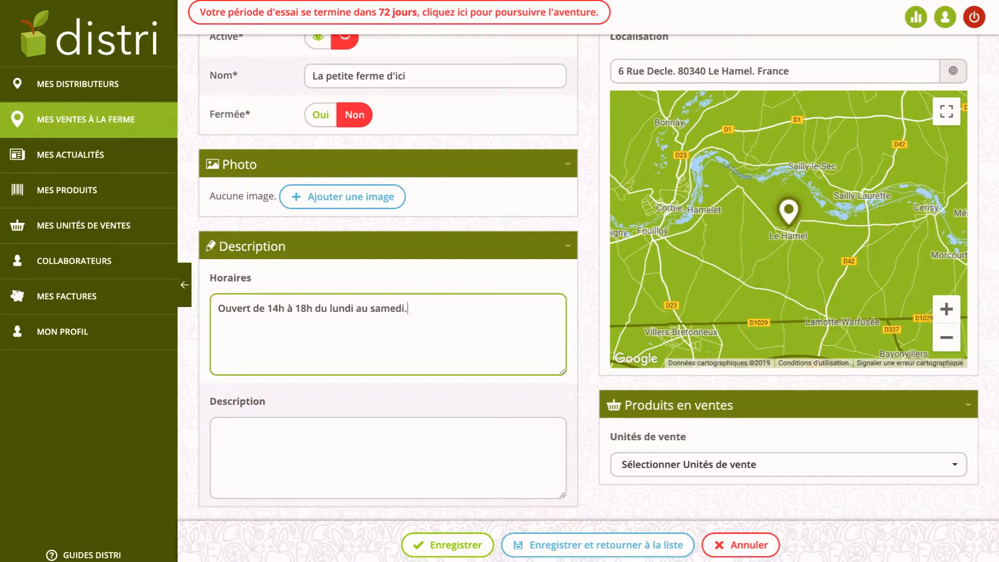
click(219, 431)
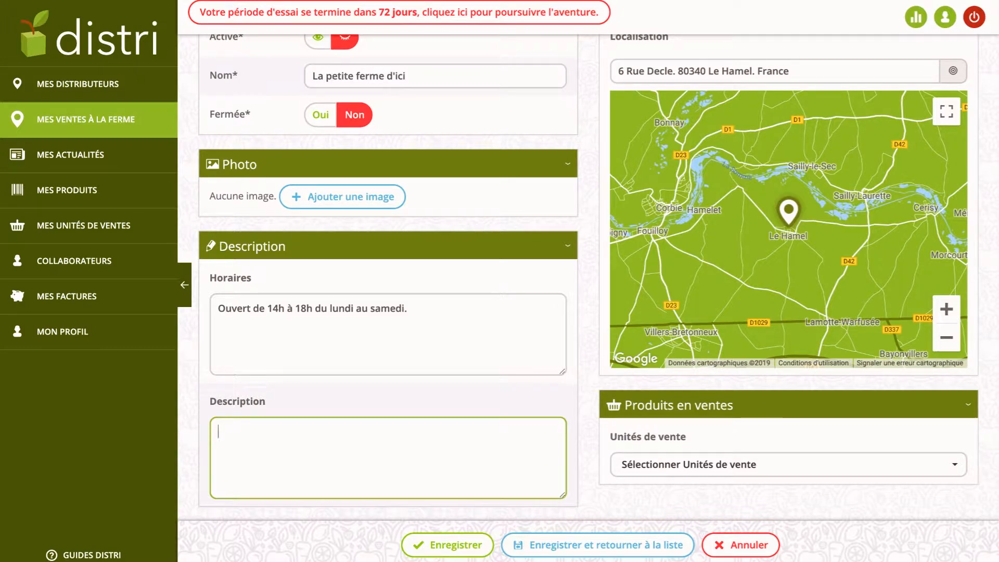
click(729, 503)
scroll(589, 281, up, 2)
Save the new farm-sale point and scroll through its form to the sales units.
click(447, 545)
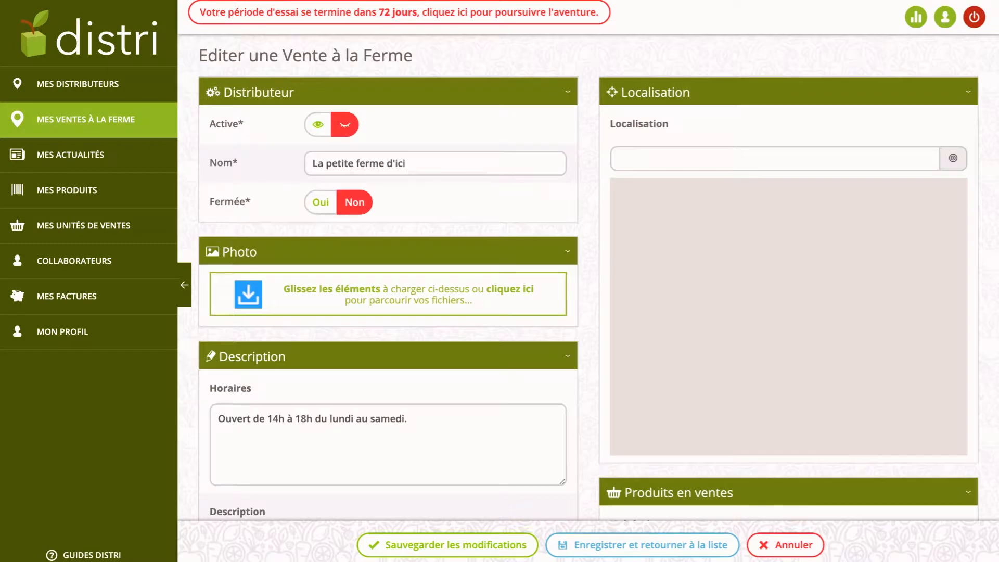
scroll(588, 281, down, 2)
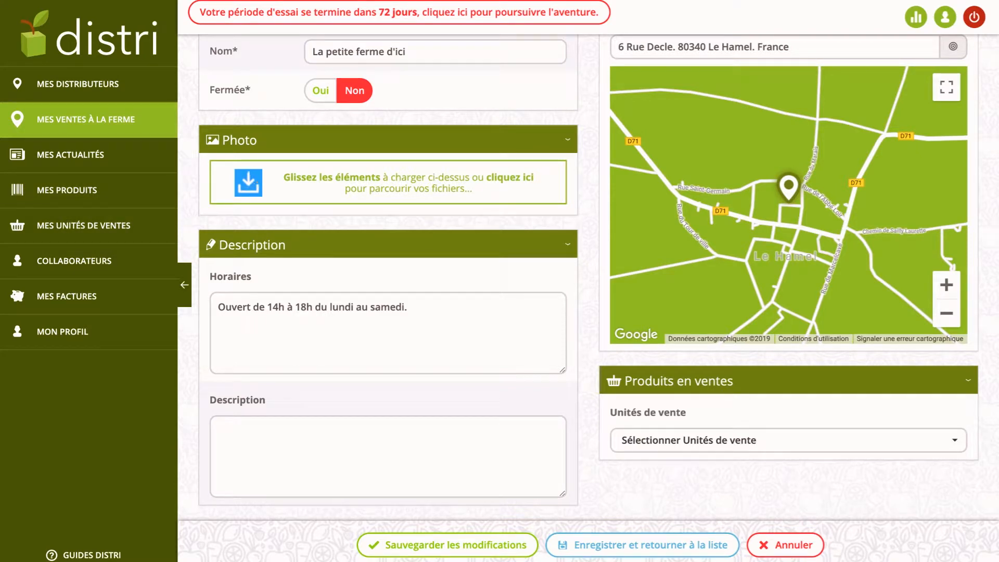
scroll(598, 279, up, 1)
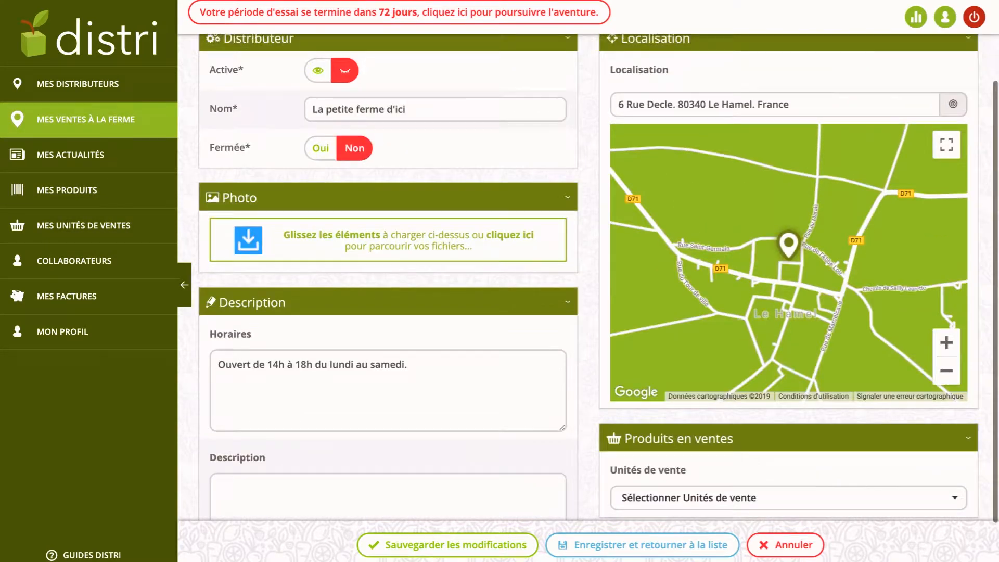
scroll(599, 280, up, 1)
scroll(589, 279, down, 2)
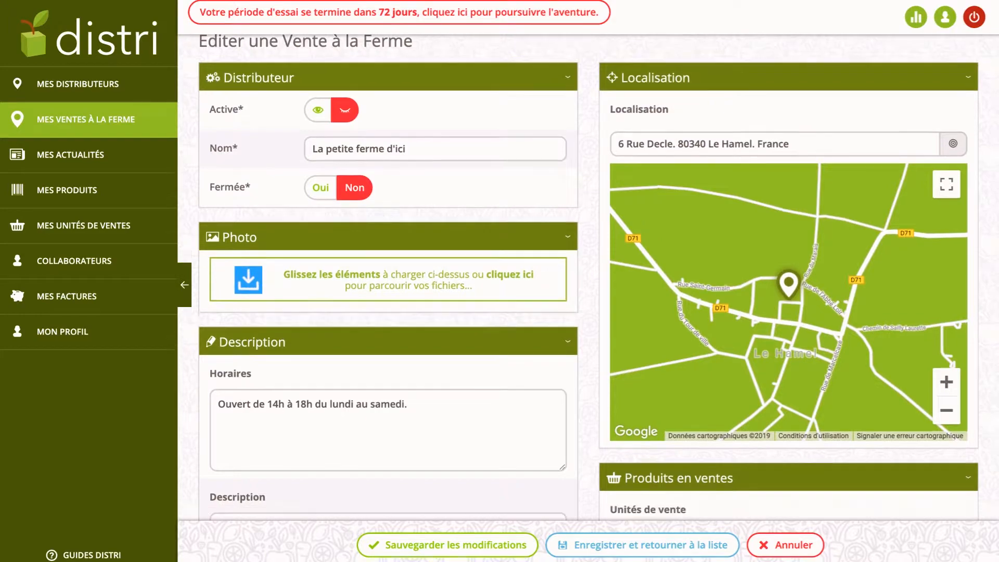
scroll(588, 279, up, 3)
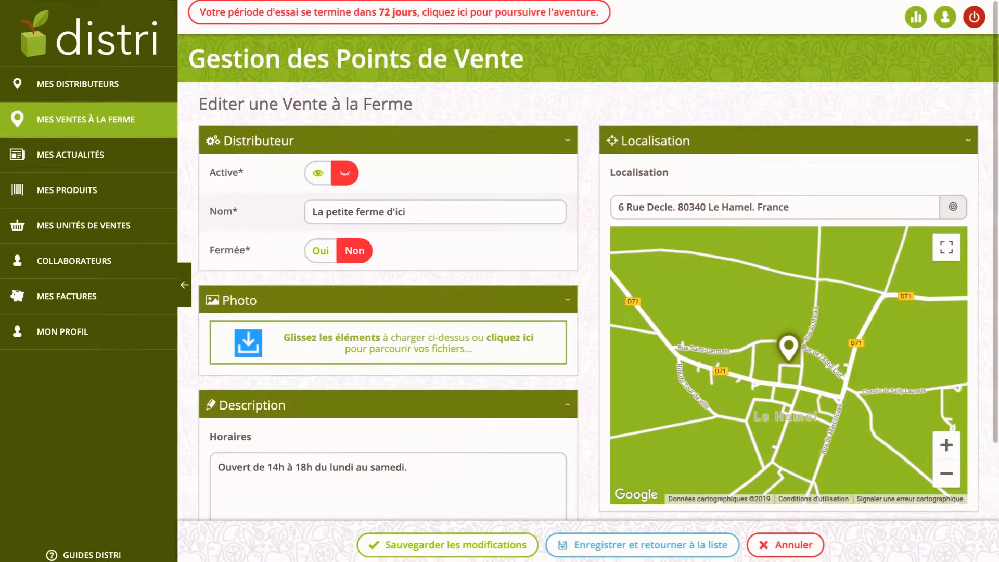
scroll(588, 280, down, 3)
Select Chateau Campillot x6, Confiture Fraise Framboise, Echalotes Bruneor, Oeufs de plein air Bio par 6 and Poires conférences 4 kg as sales units.
click(789, 441)
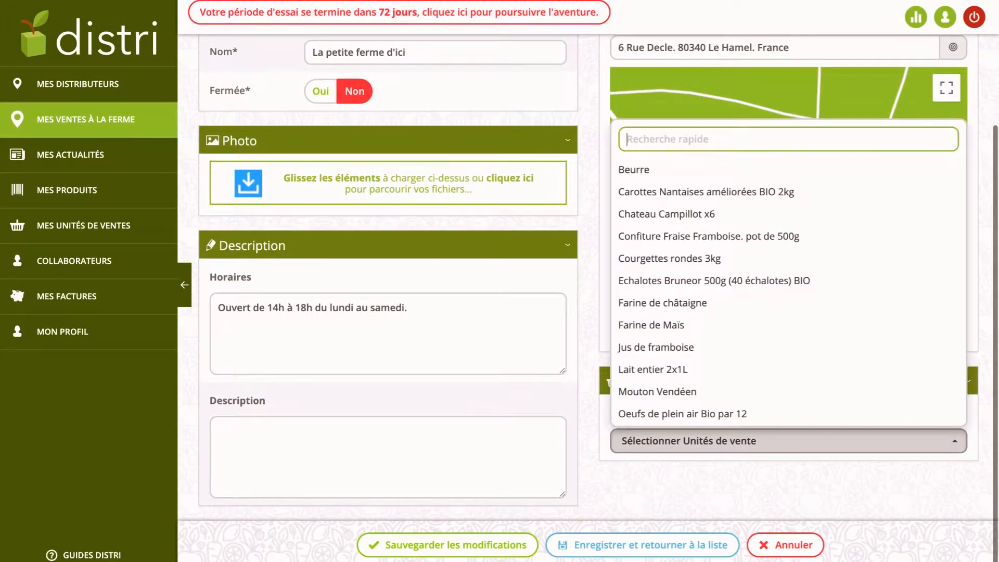
click(677, 214)
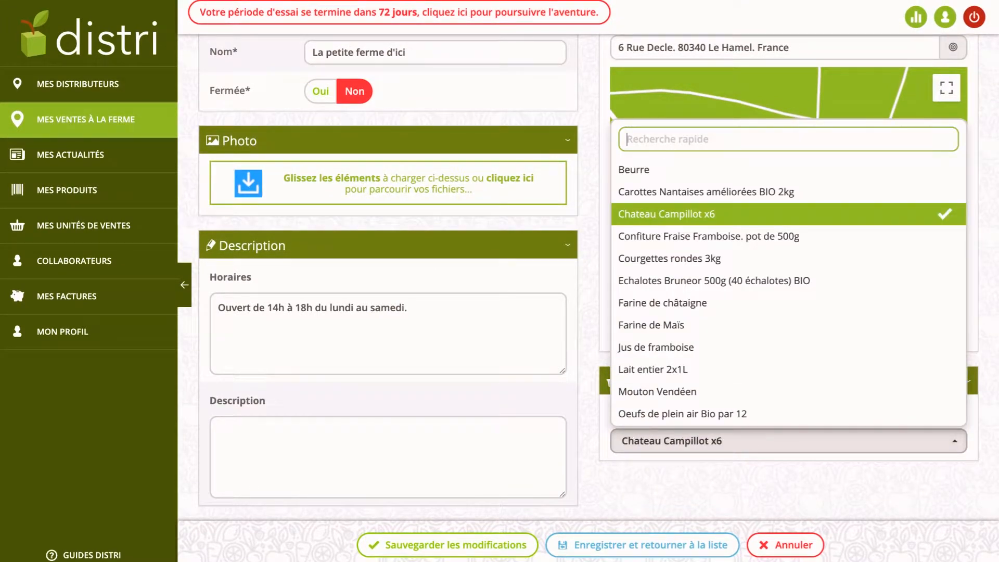
click(677, 236)
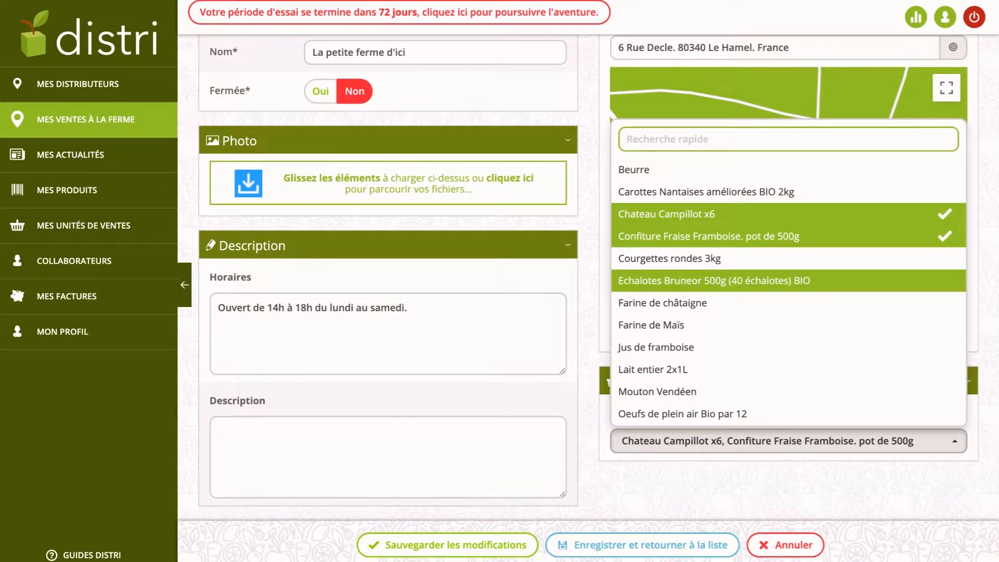
click(677, 281)
scroll(676, 280, down, 3)
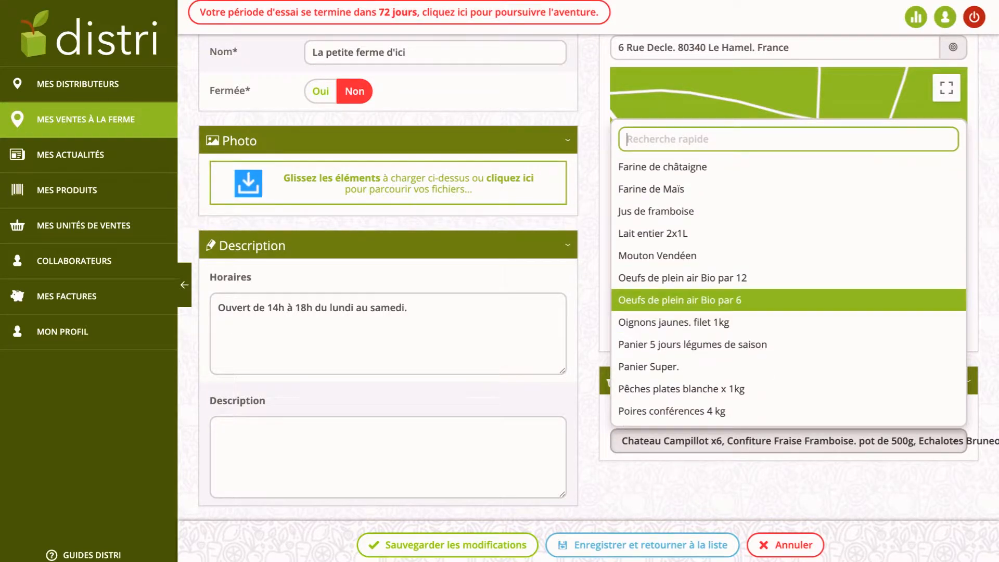
click(676, 300)
scroll(677, 323, down, 1)
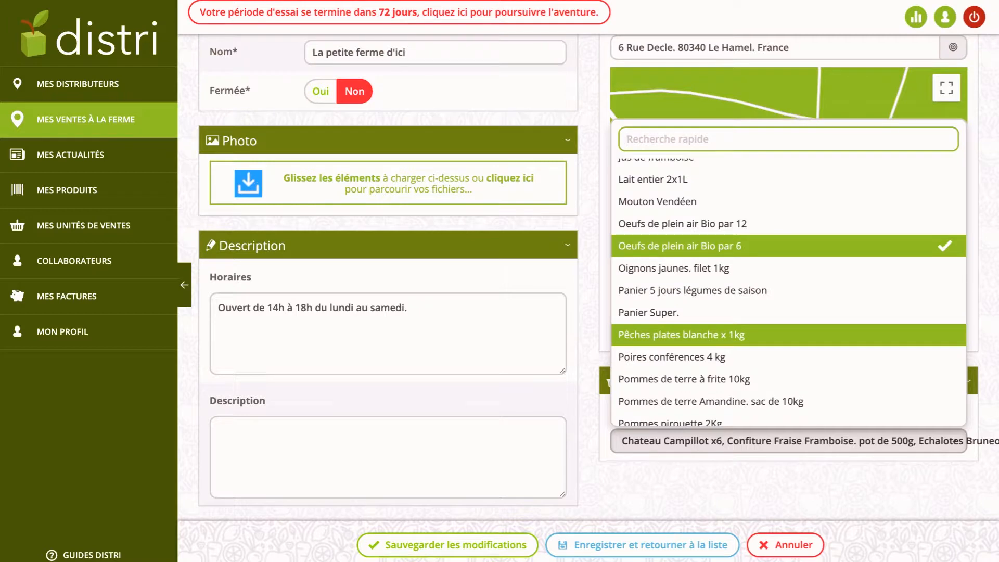
click(676, 357)
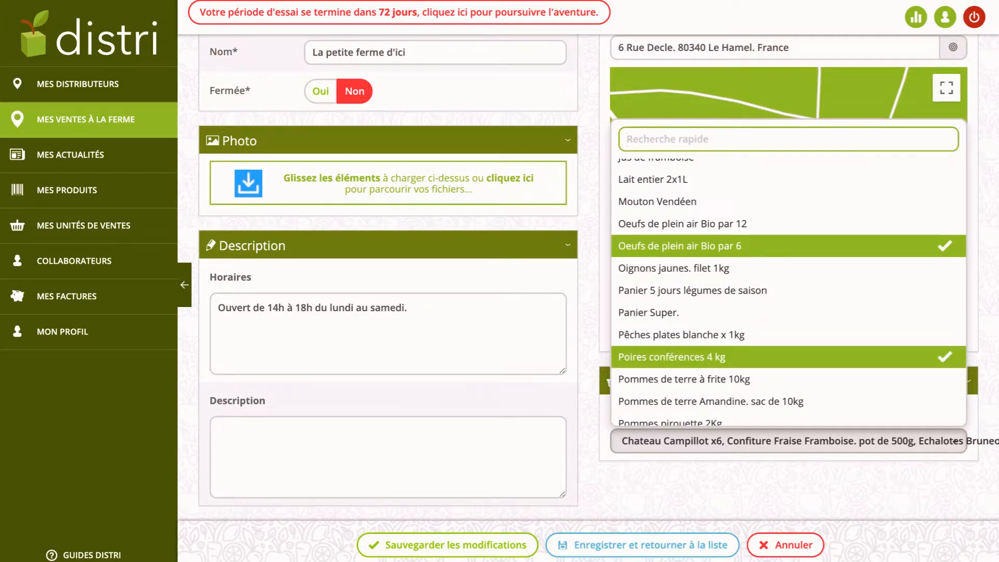
click(728, 486)
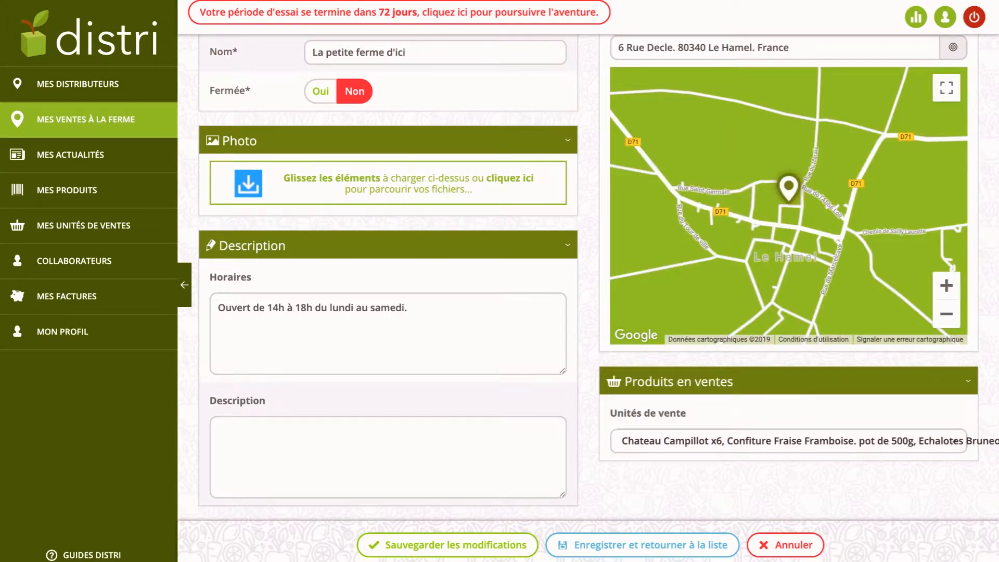
Review the five selected products and save the farm sale's changes.
click(728, 441)
scroll(729, 299, up, 1)
scroll(729, 294, up, 3)
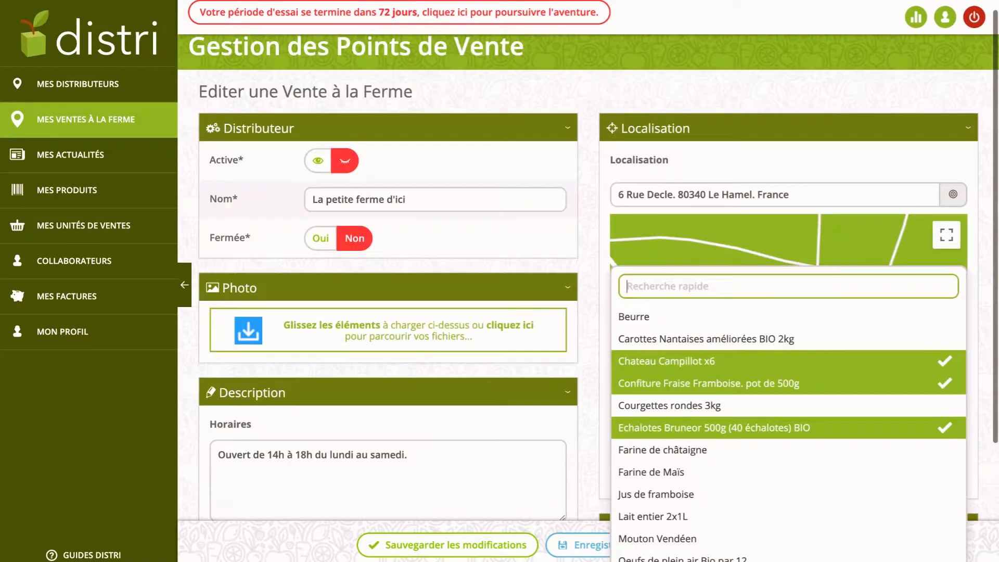
scroll(728, 294, down, 5)
scroll(728, 297, down, 5)
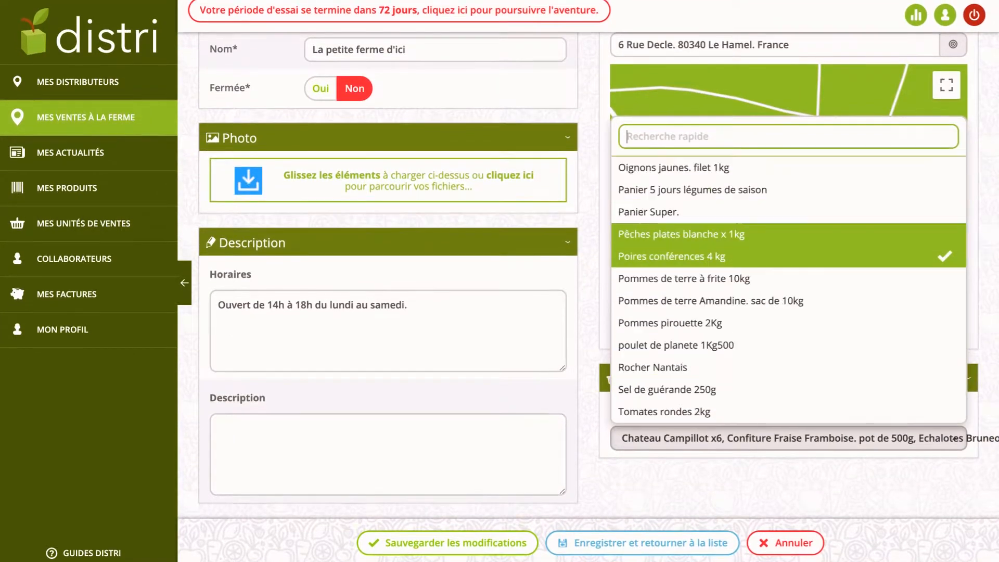
click(728, 487)
scroll(729, 291, up, 1)
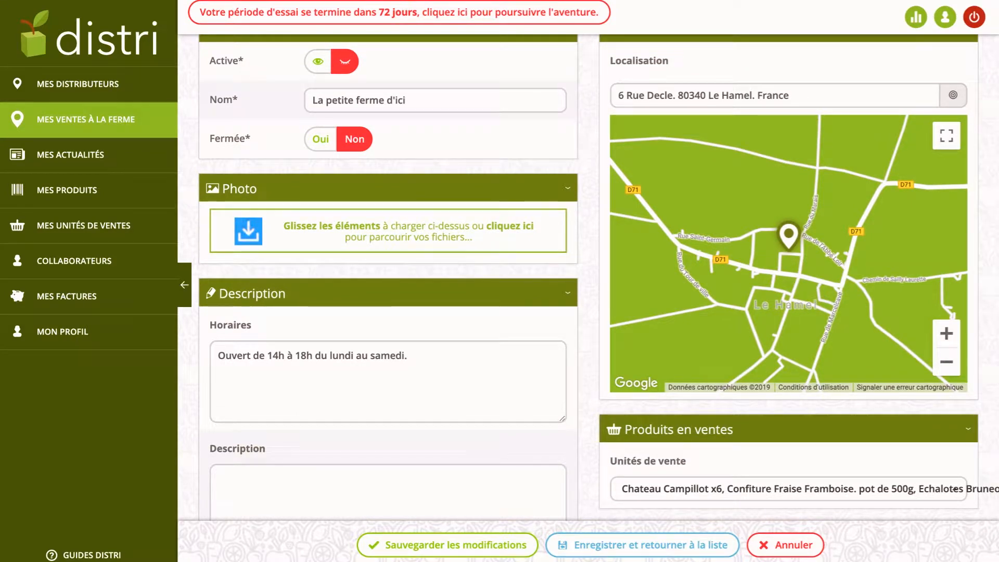
click(448, 545)
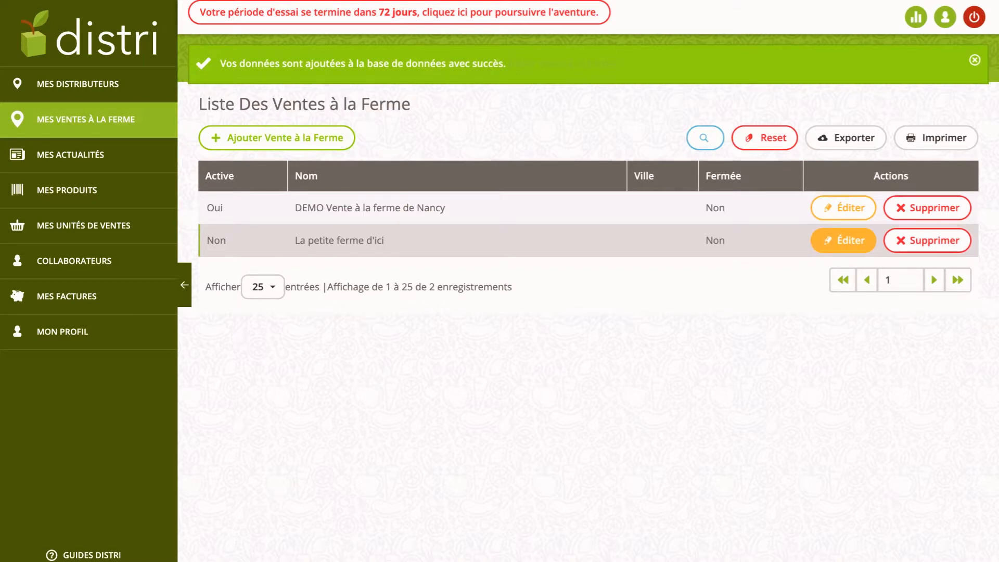
Reopen La petite ferme d'ici's edit form from the farm-sales list.
click(843, 241)
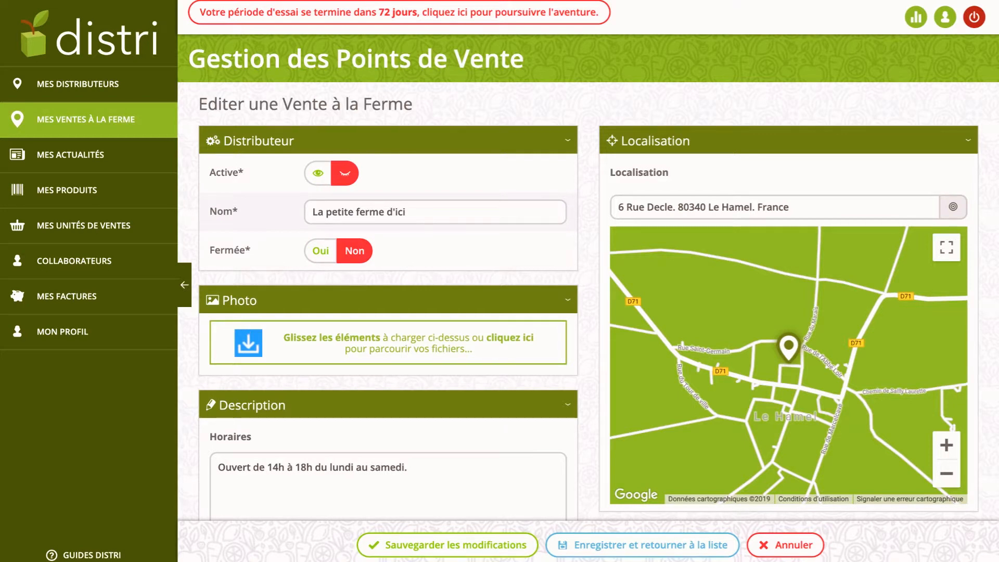
Switch La petite ferme d'ici's Active toggle on.
click(318, 173)
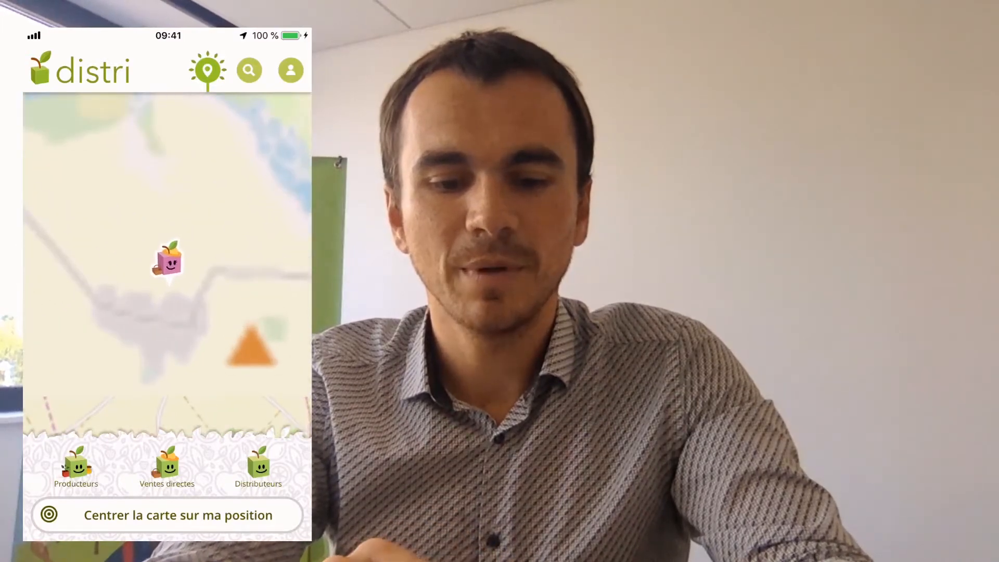
Open La petite ferme d'ici's page from its map marker and browse its hours and products.
click(170, 262)
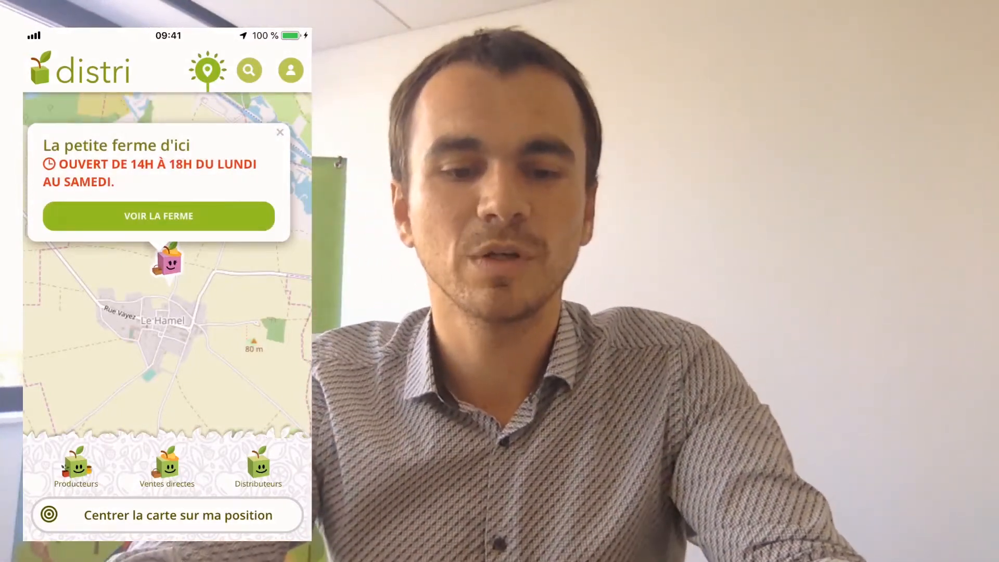
click(159, 216)
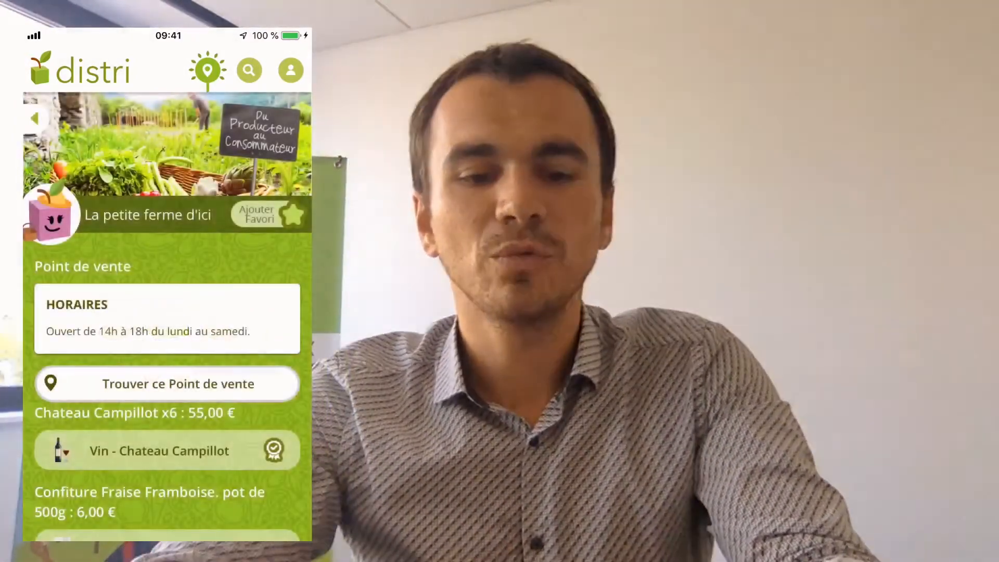
scroll(167, 364, down, 3)
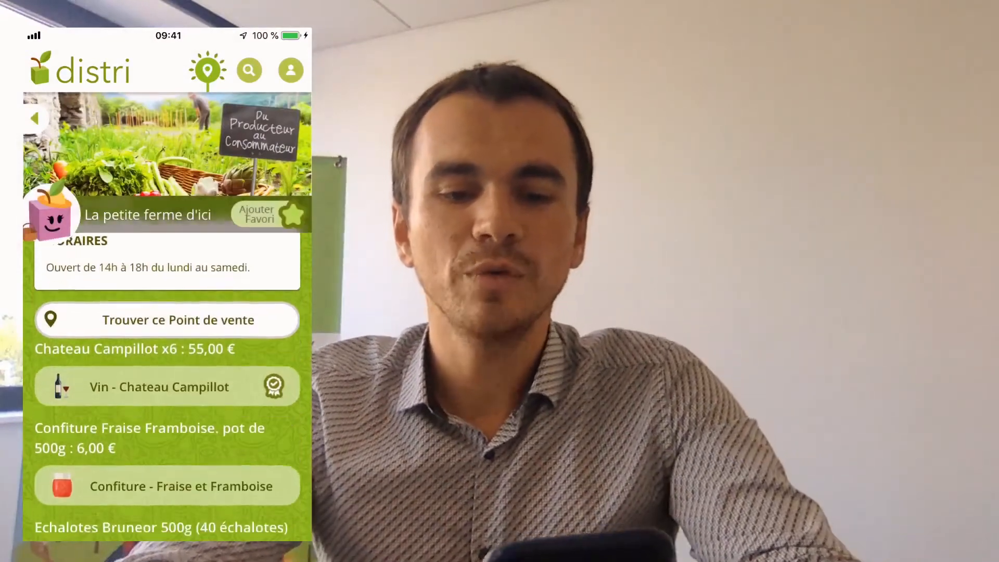
scroll(167, 365, down, 3)
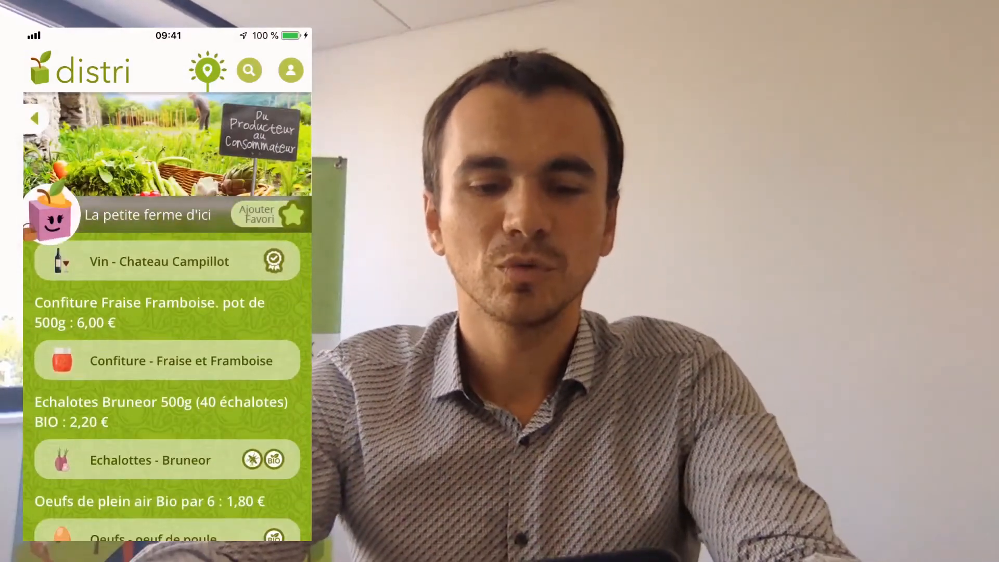
scroll(166, 364, down, 3)
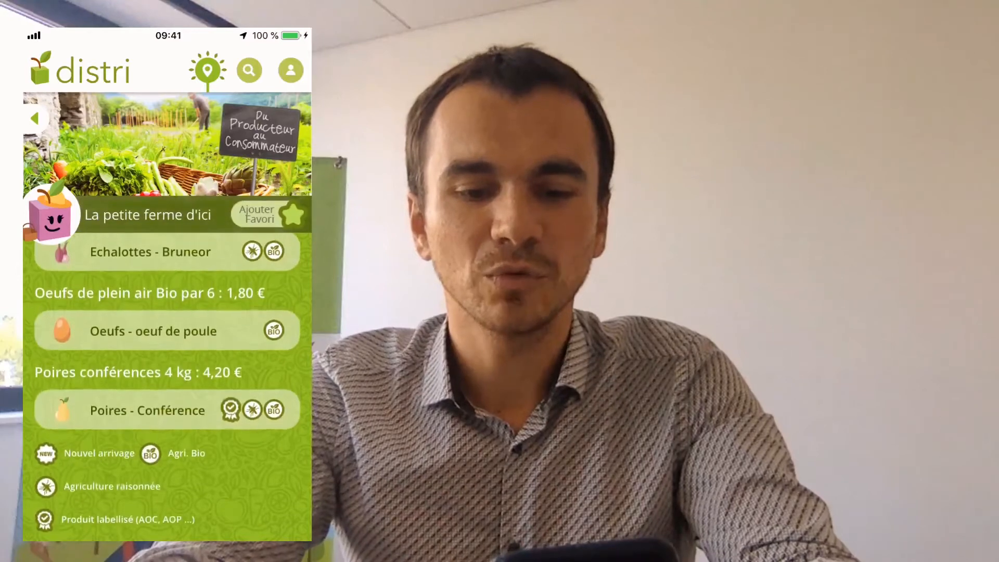
scroll(167, 364, up, 10)
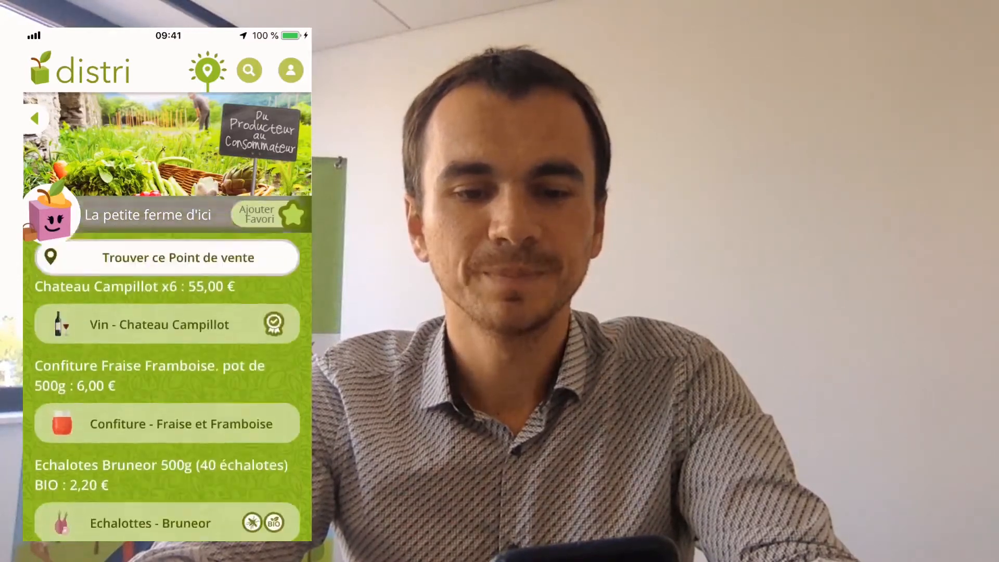